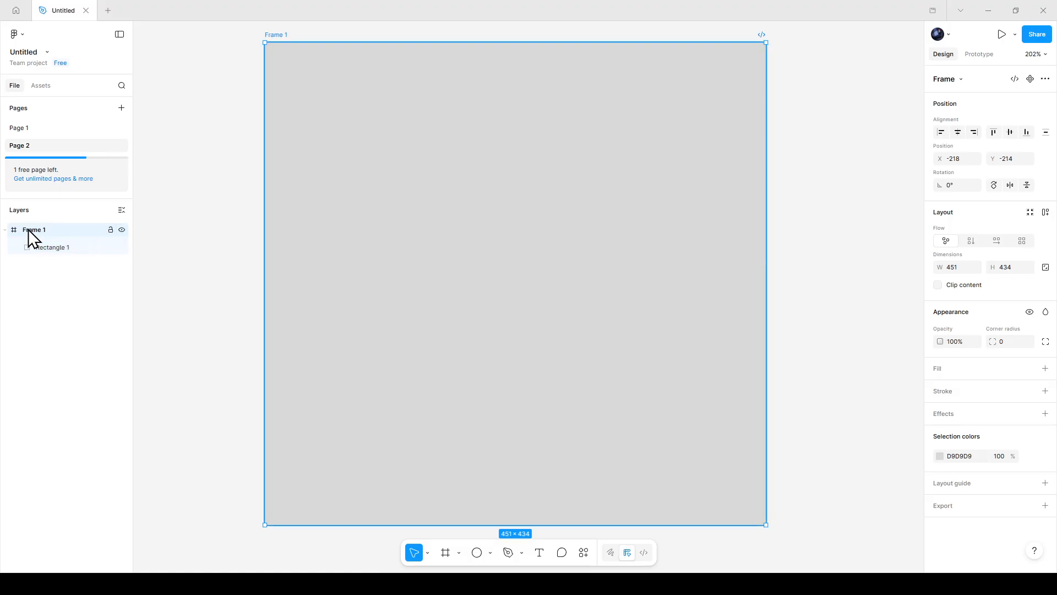
pyautogui.click(456, 247)
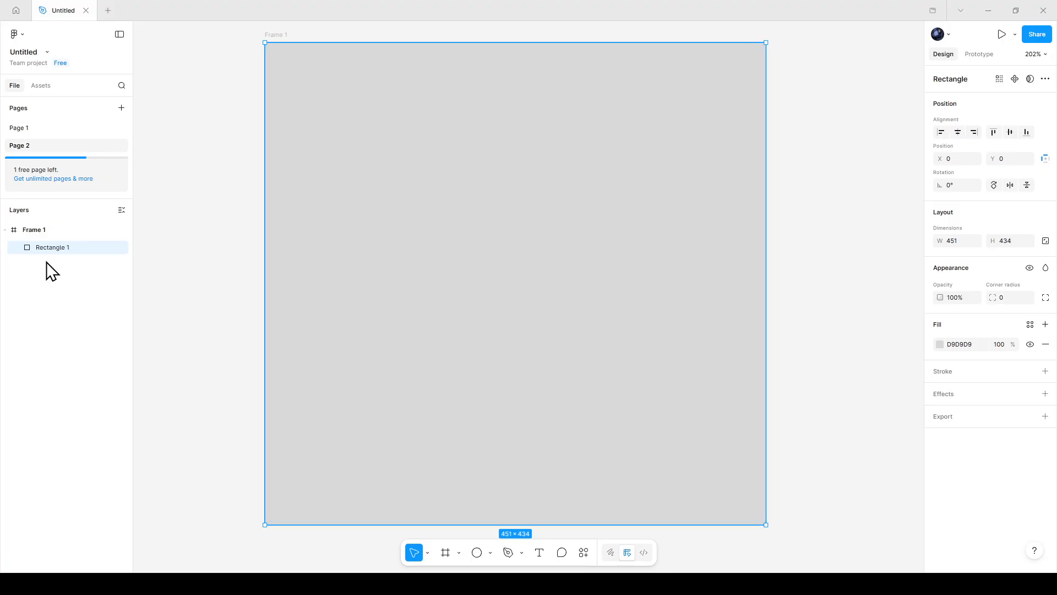
pyautogui.click(52, 231)
pyautogui.click(122, 230)
pyautogui.click(122, 230)
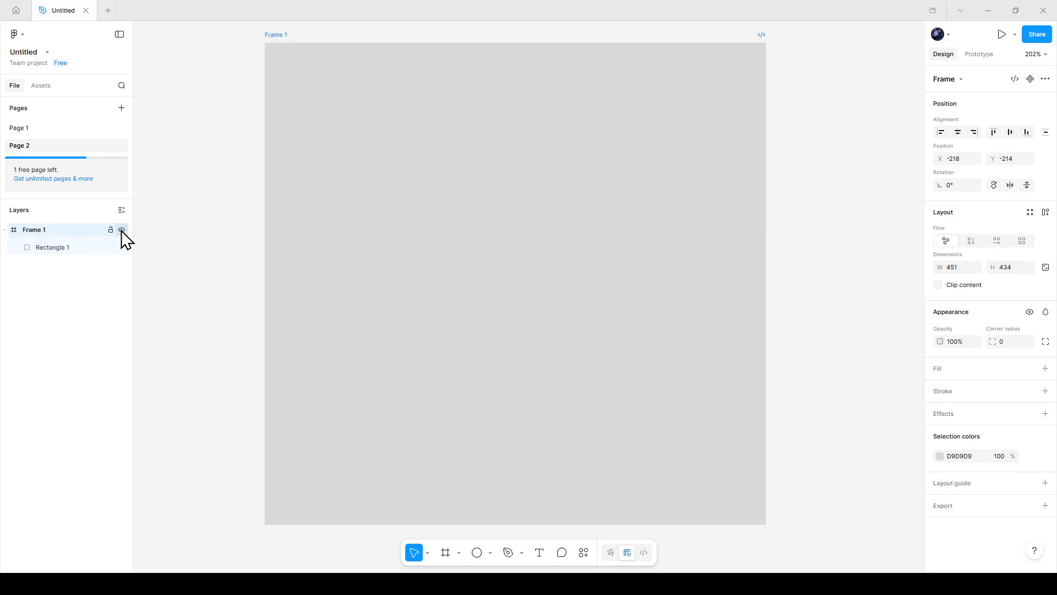
pyautogui.click(122, 248)
pyautogui.click(121, 247)
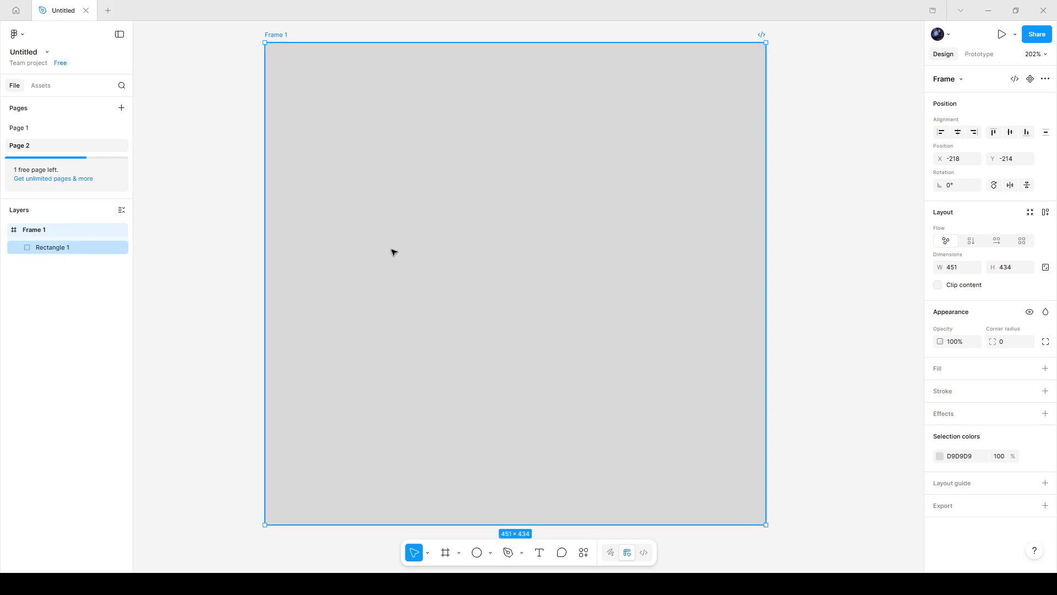
# Draw an ellipse about 367 × 360 inside the frame with the Ellipse tool
pyautogui.press('o')
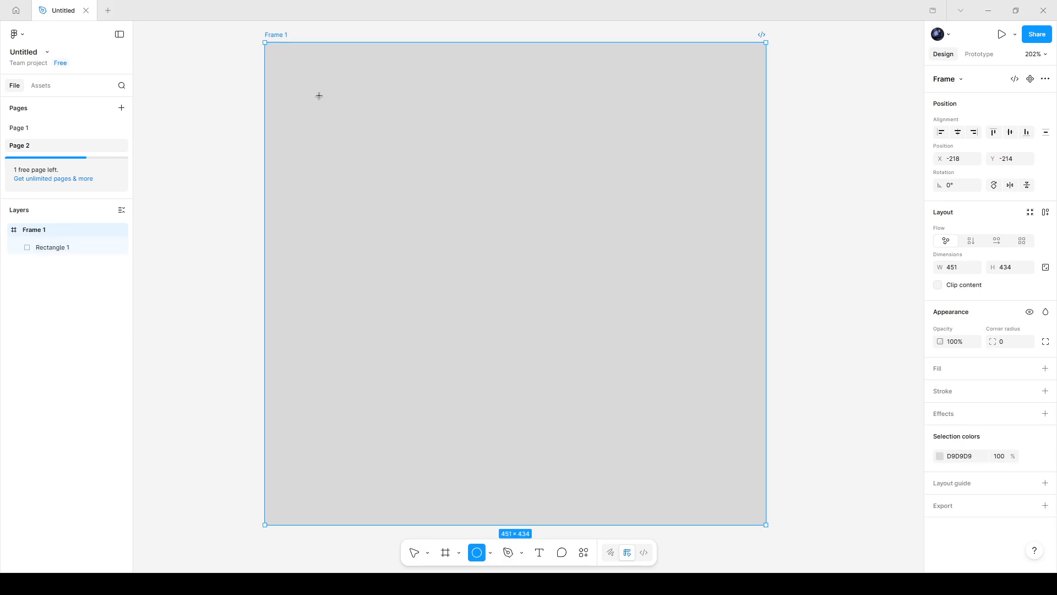
pyautogui.moveTo(323, 86)
pyautogui.mouseDown()
pyautogui.moveTo(663, 389)
pyautogui.moveTo(731, 486)
pyautogui.mouseUp()
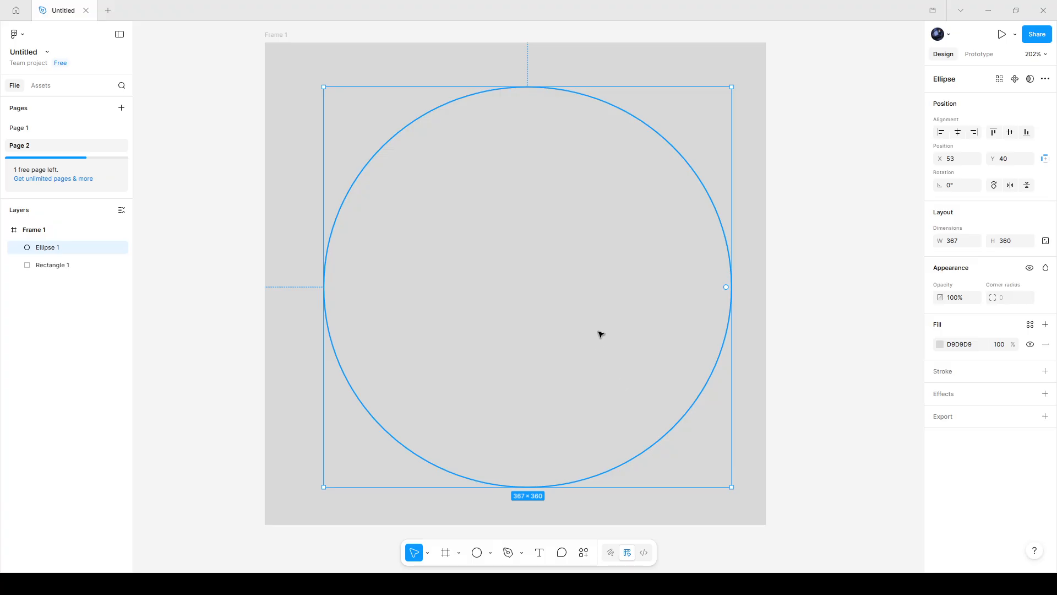
# Set the ellipse fill to white FFFFFF at 65% opacity and nudge the ellipse to X 42, Y 37
pyautogui.click(940, 345)
pyautogui.moveTo(821, 376); pyautogui.dragTo(765, 331)
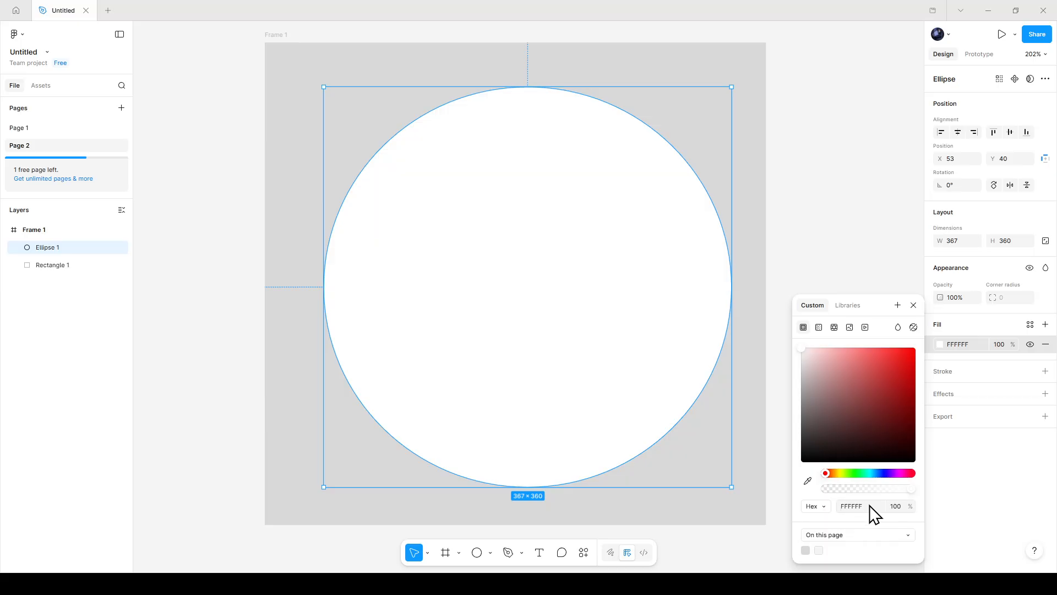
pyautogui.moveTo(894, 491)
pyautogui.mouseDown()
pyautogui.moveTo(874, 493)
pyautogui.moveTo(885, 488)
pyautogui.mouseUp()
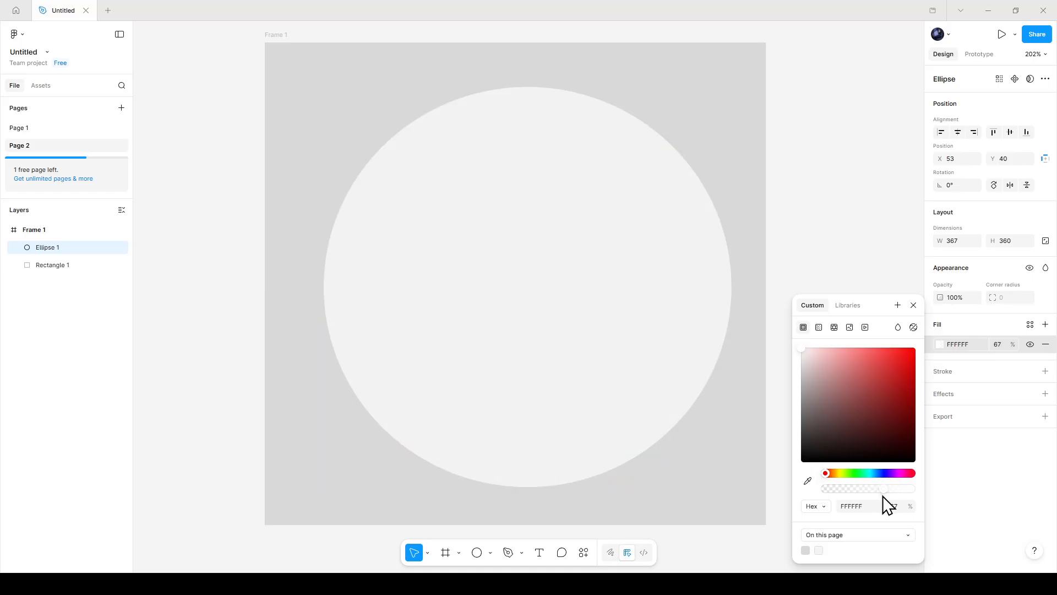
pyautogui.click(972, 499)
pyautogui.moveTo(648, 323); pyautogui.dragTo(632, 316)
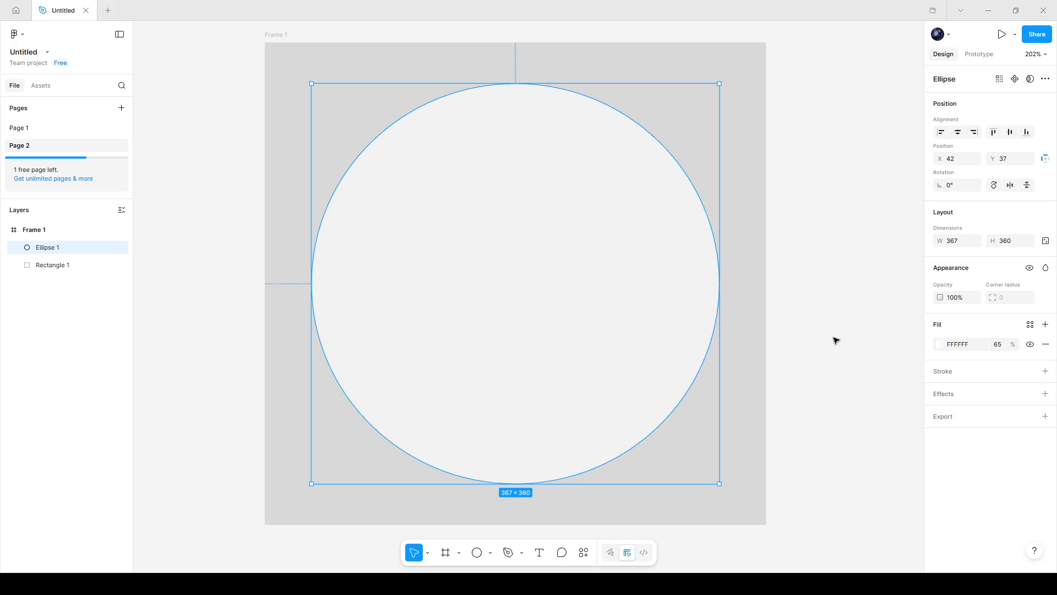
# Add a second fill to the ellipse as a linear gradient from 000000 to 666666 at 20% opacity
pyautogui.click(1045, 325)
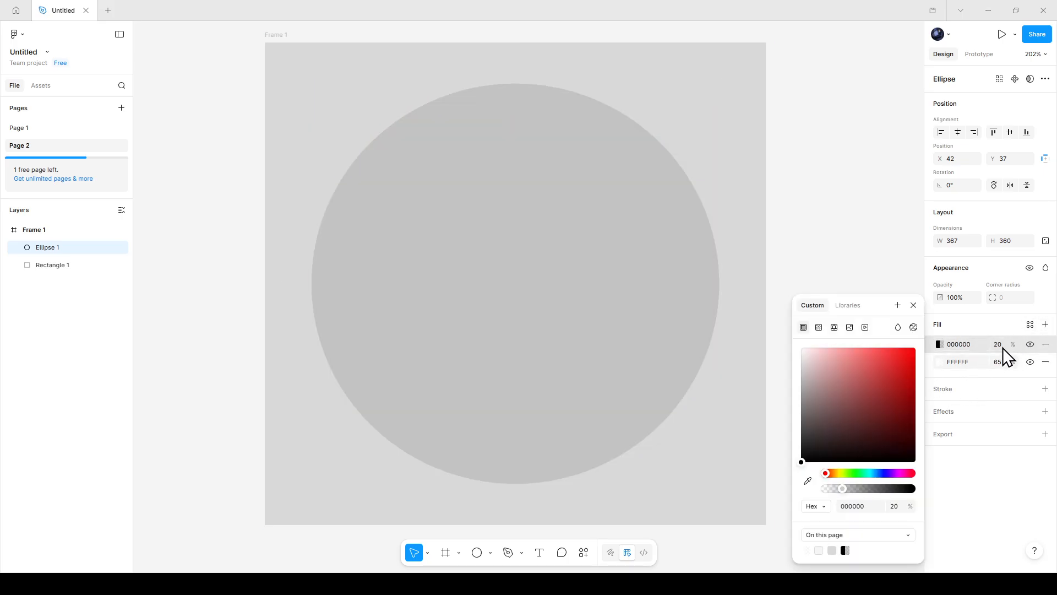
pyautogui.click(939, 347)
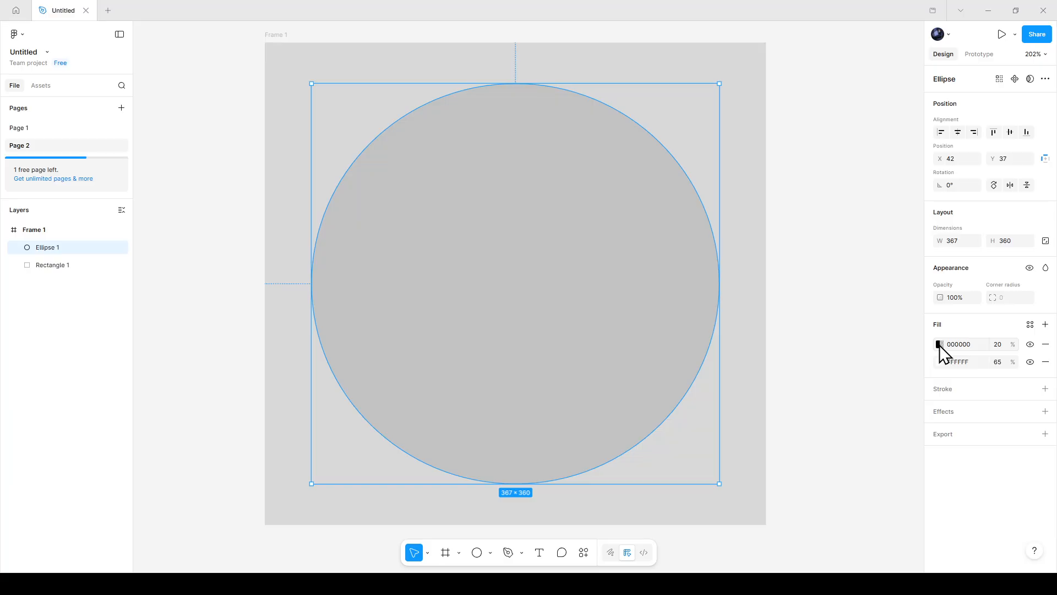
pyautogui.click(939, 345)
pyautogui.click(820, 330)
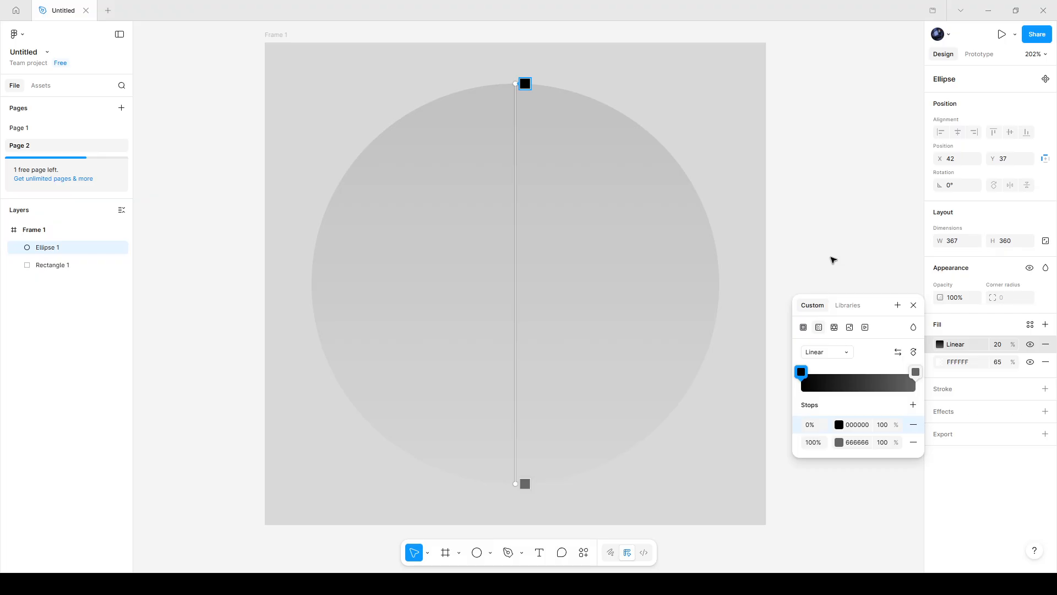
pyautogui.press('Escape')
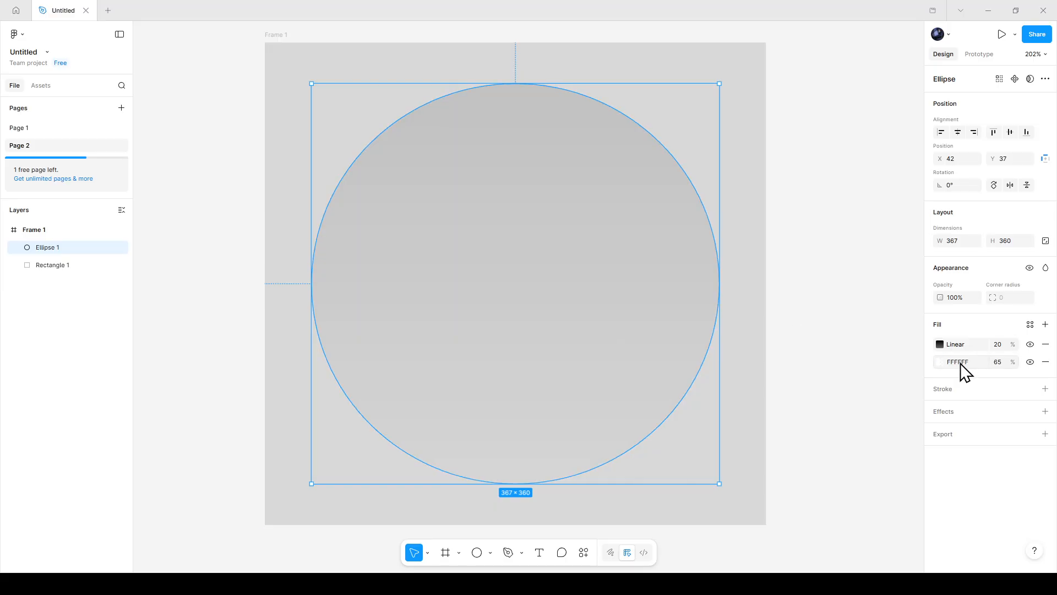
# Add a Background blur effect to the ellipse with a blur of about 27.4
pyautogui.click(970, 411)
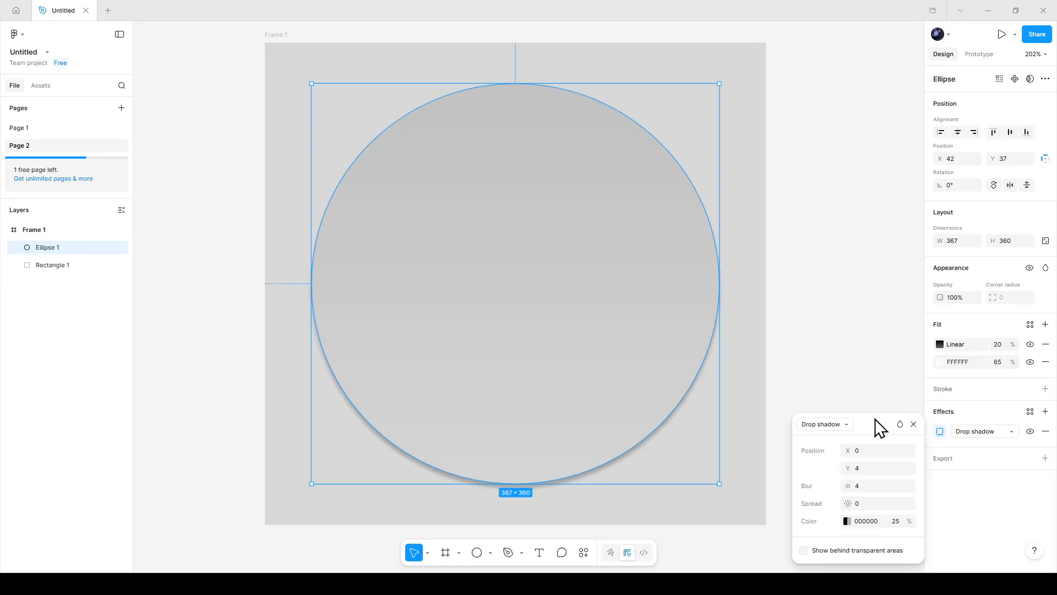
pyautogui.click(847, 426)
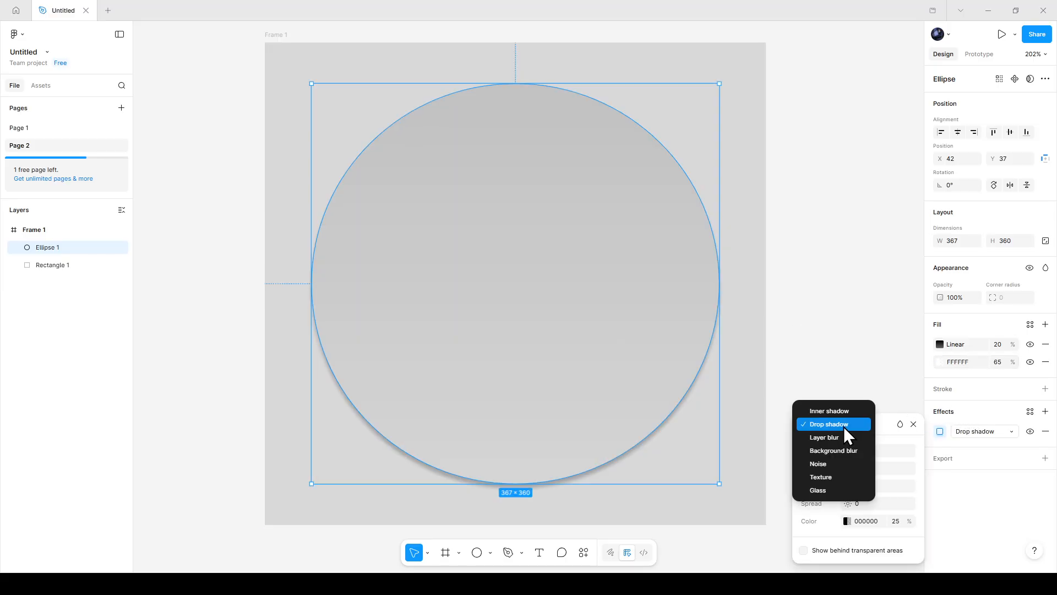
pyautogui.click(842, 450)
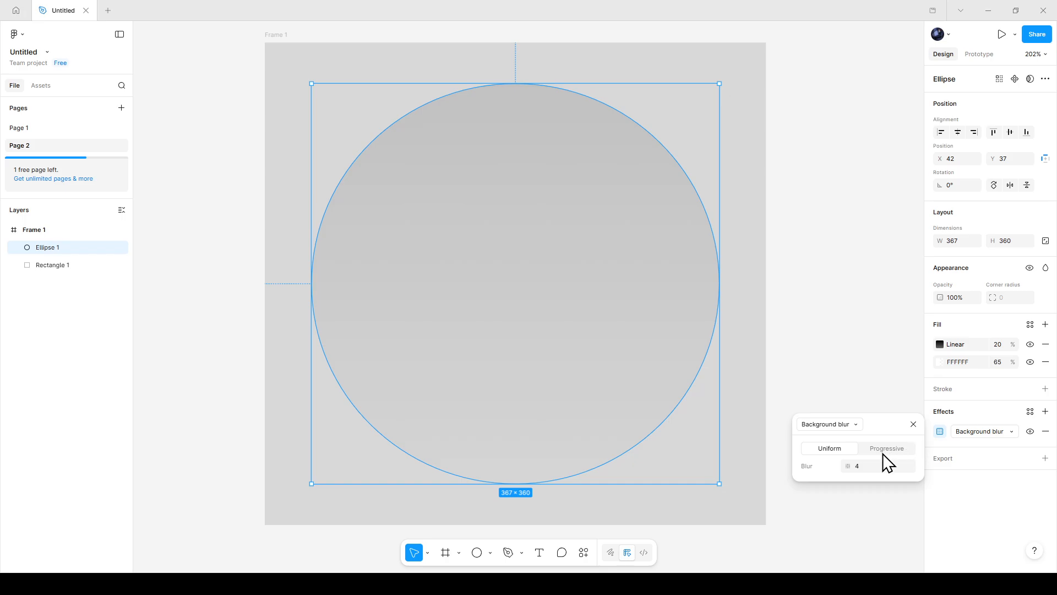
pyautogui.moveTo(845, 465); pyautogui.dragTo(988, 487)
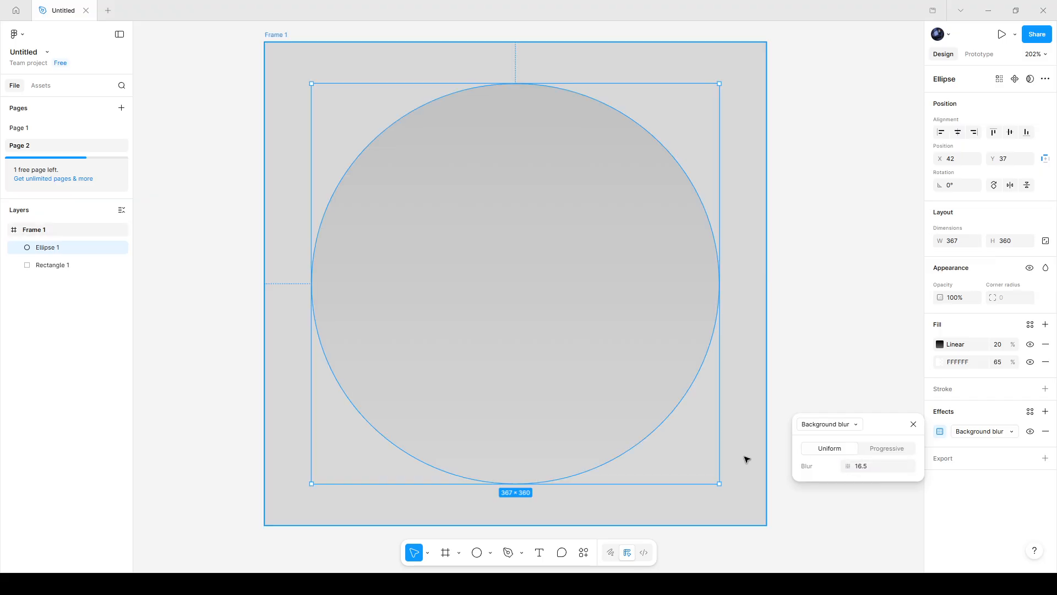
pyautogui.moveTo(843, 465); pyautogui.dragTo(986, 479)
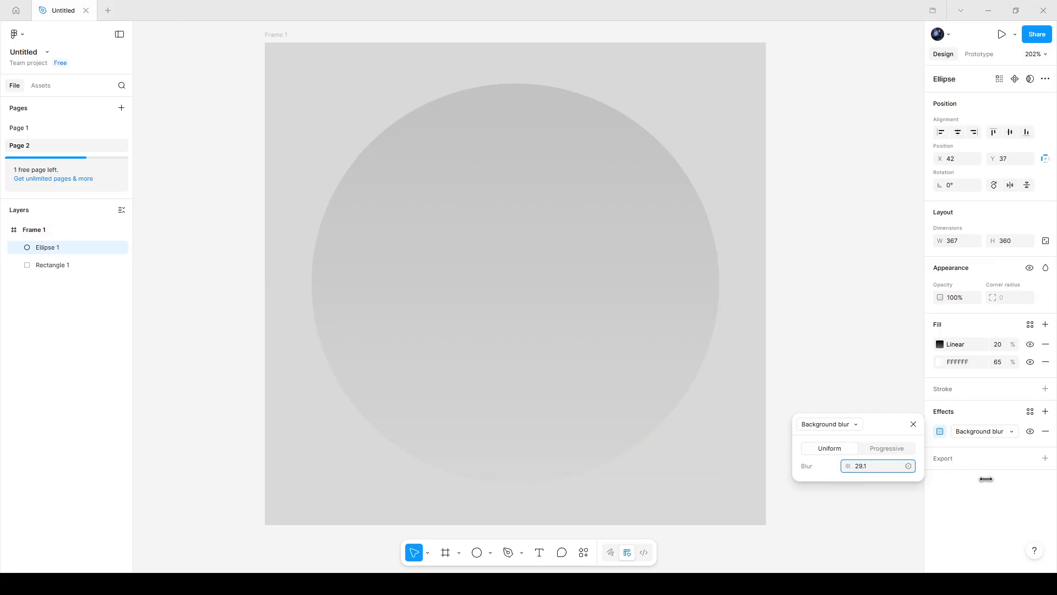
pyautogui.moveTo(847, 466); pyautogui.dragTo(829, 482)
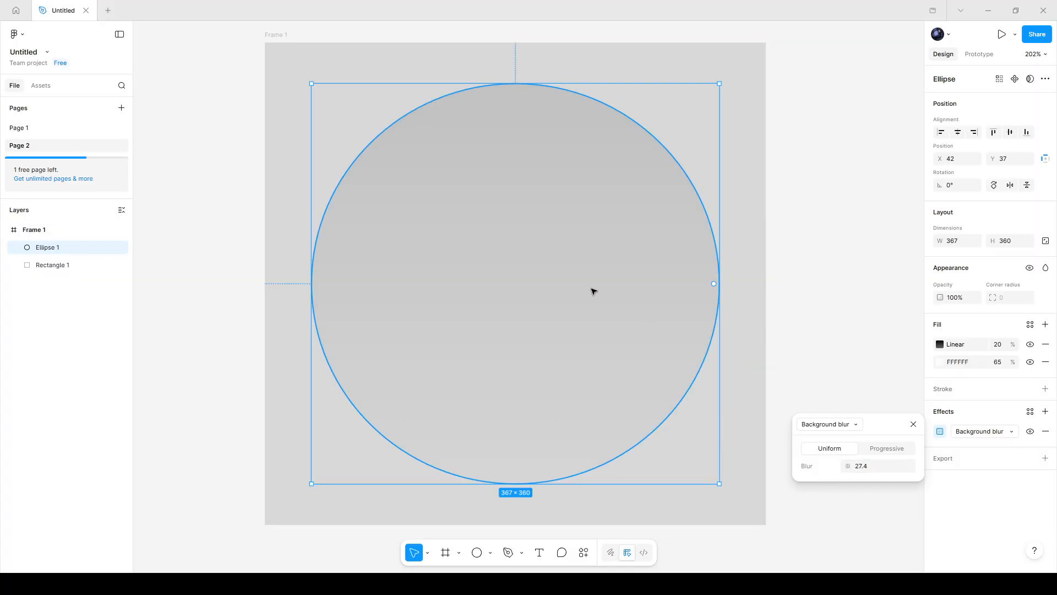
pyautogui.click(821, 297)
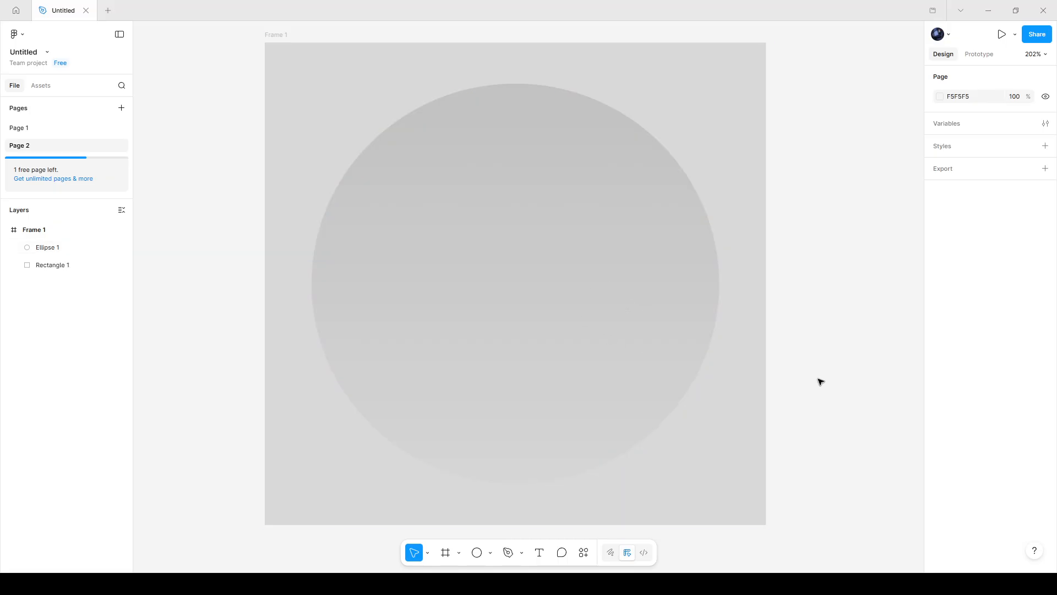
# Add a white FFFFFF stroke of weight 1 inside the ellipse's edge
pyautogui.click(562, 313)
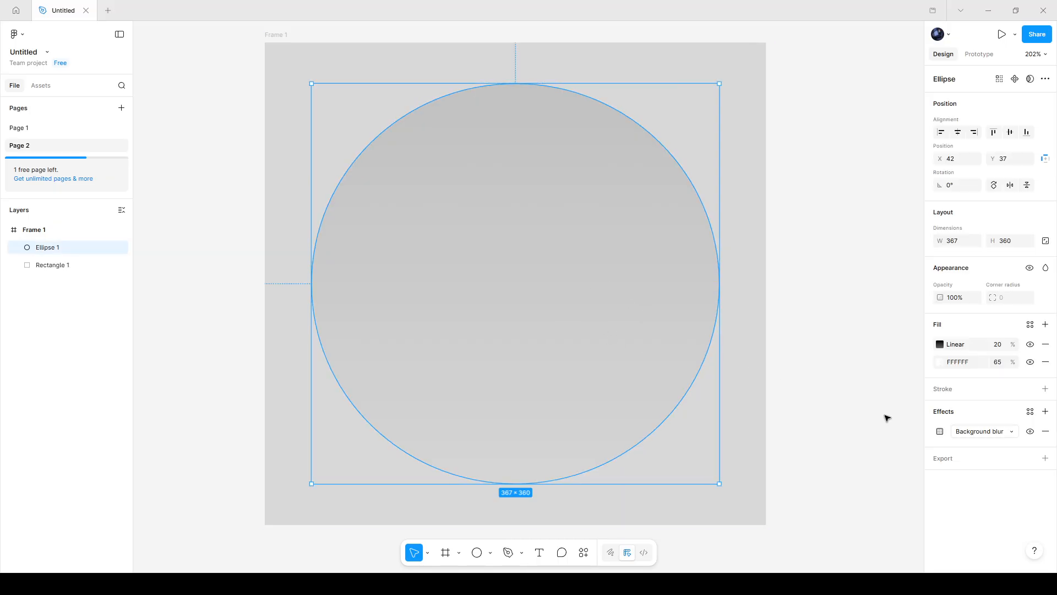
pyautogui.click(991, 392)
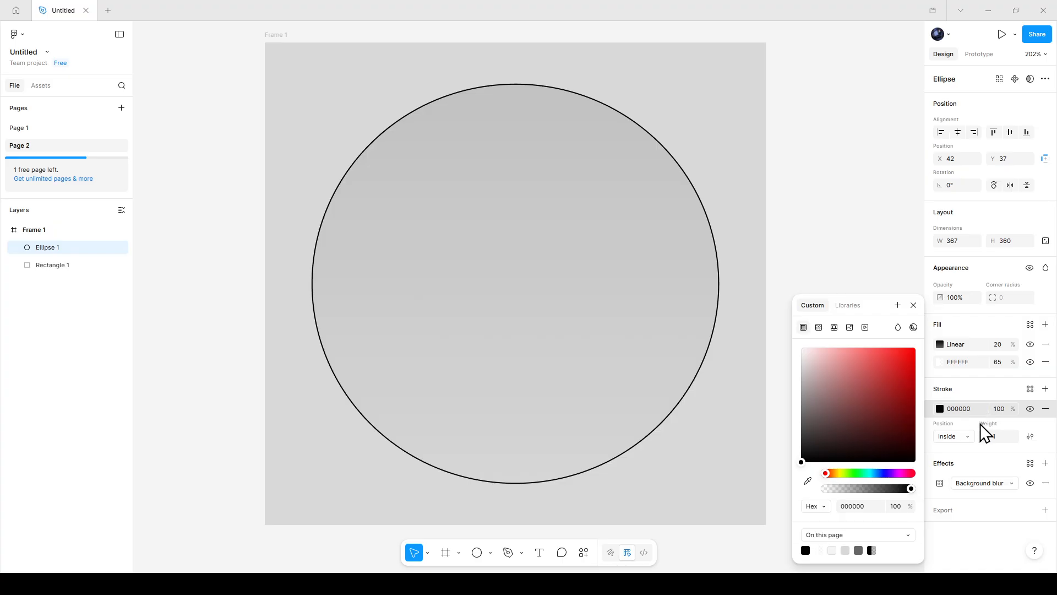
pyautogui.click(940, 410)
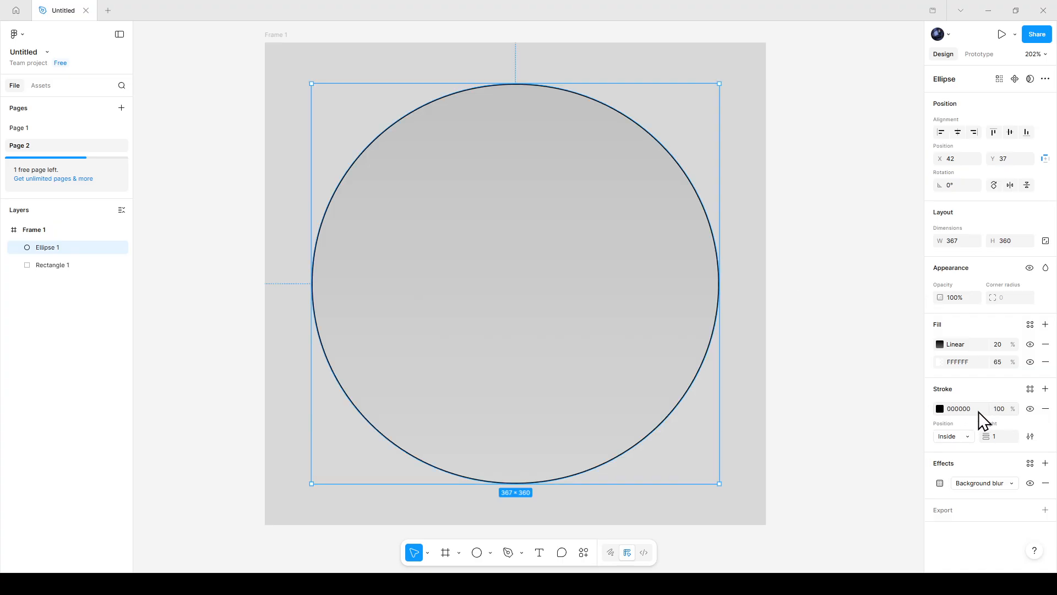
pyautogui.click(941, 408)
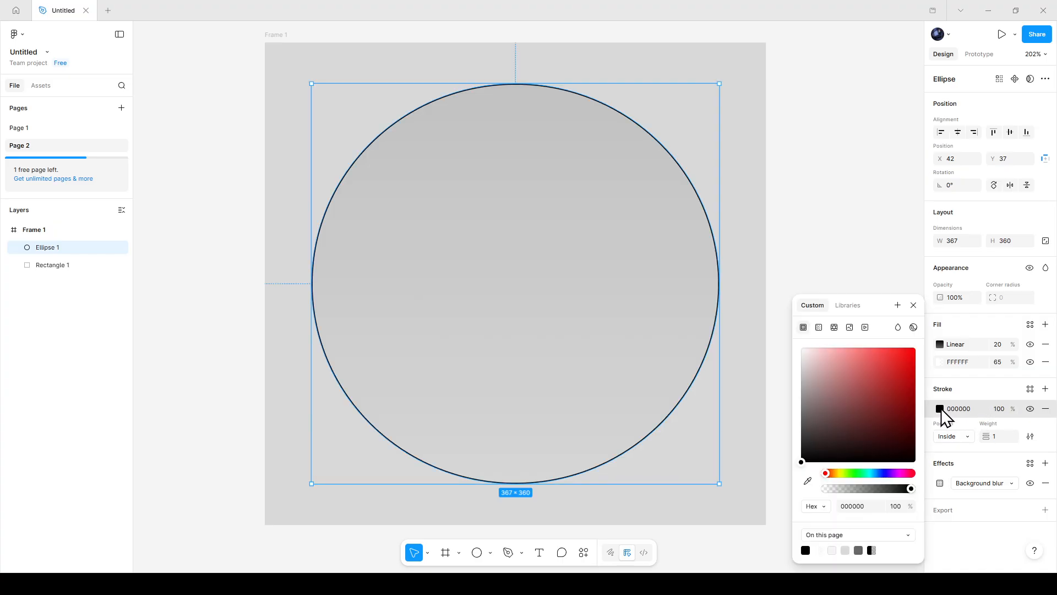
pyautogui.click(851, 391)
pyautogui.moveTo(845, 384); pyautogui.dragTo(751, 322)
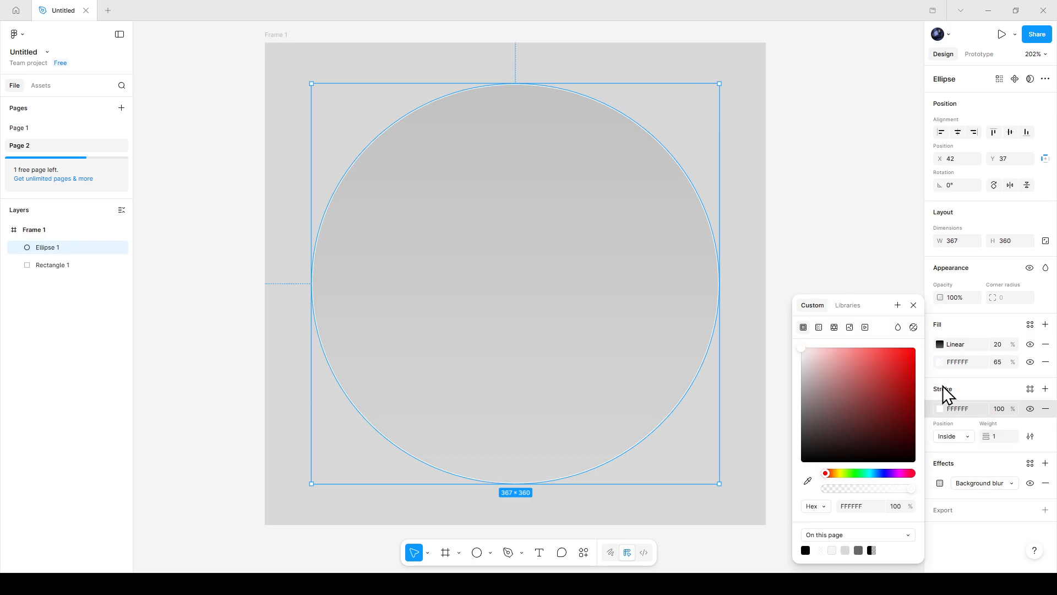
pyautogui.click(981, 392)
pyautogui.click(875, 373)
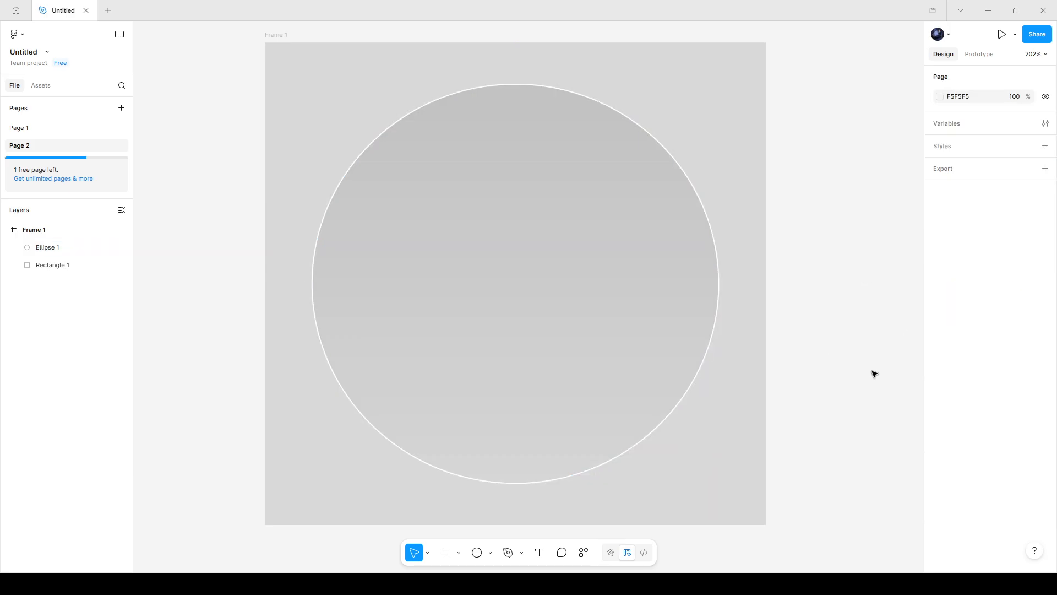
# Import the portrait photo into the frame on top of the circle
pyautogui.click(633, 325)
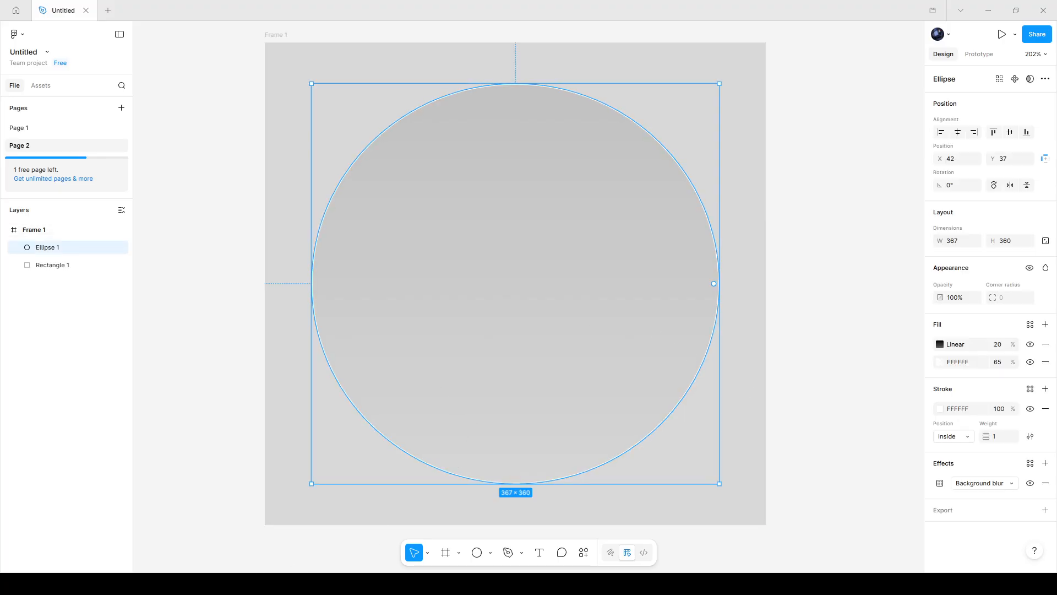
pyautogui.moveTo(452, 317); pyautogui.dragTo(486, 314)
pyautogui.moveTo(499, 360); pyautogui.dragTo(550, 334)
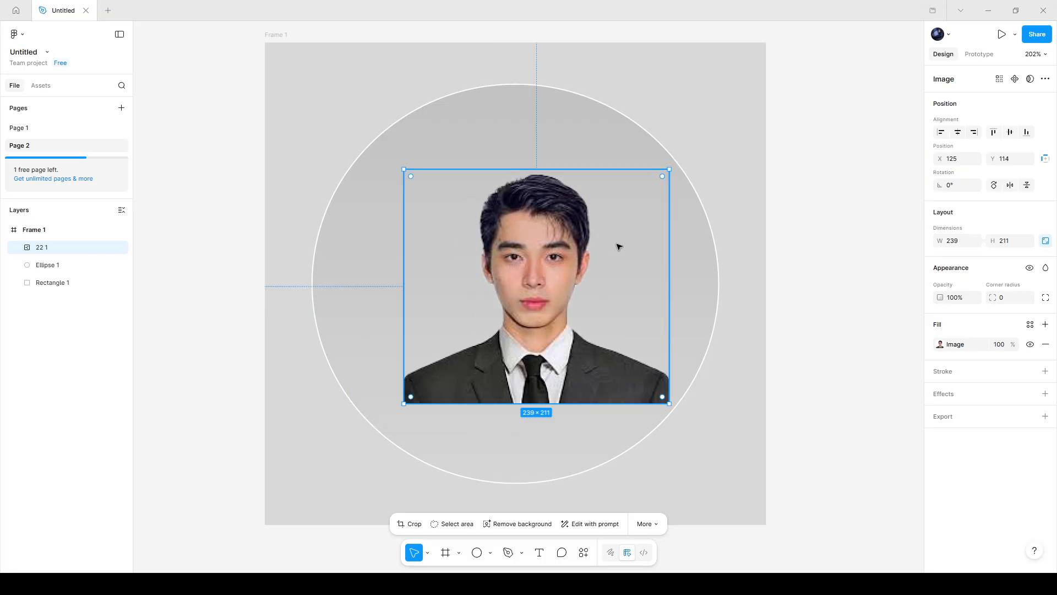
# Resize and reposition the photo to about 277 × 245 near the circle's centre
pyautogui.moveTo(669, 170); pyautogui.dragTo(678, 145)
pyautogui.moveTo(563, 332); pyautogui.dragTo(542, 310)
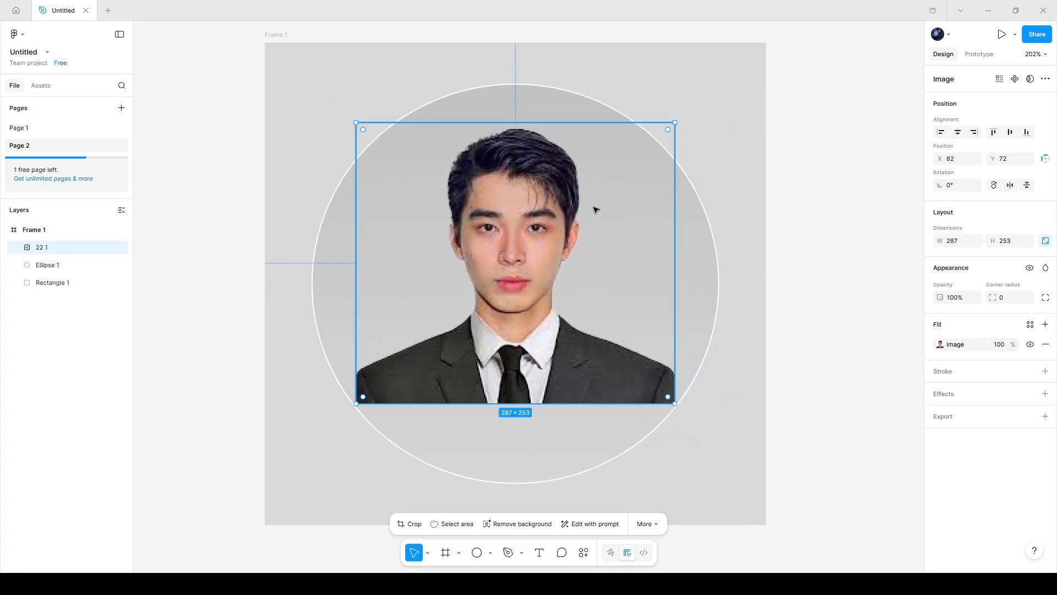
pyautogui.moveTo(672, 132)
pyautogui.mouseDown()
pyautogui.moveTo(675, 119)
pyautogui.moveTo(667, 129)
pyautogui.mouseUp()
pyautogui.moveTo(519, 303); pyautogui.dragTo(525, 311)
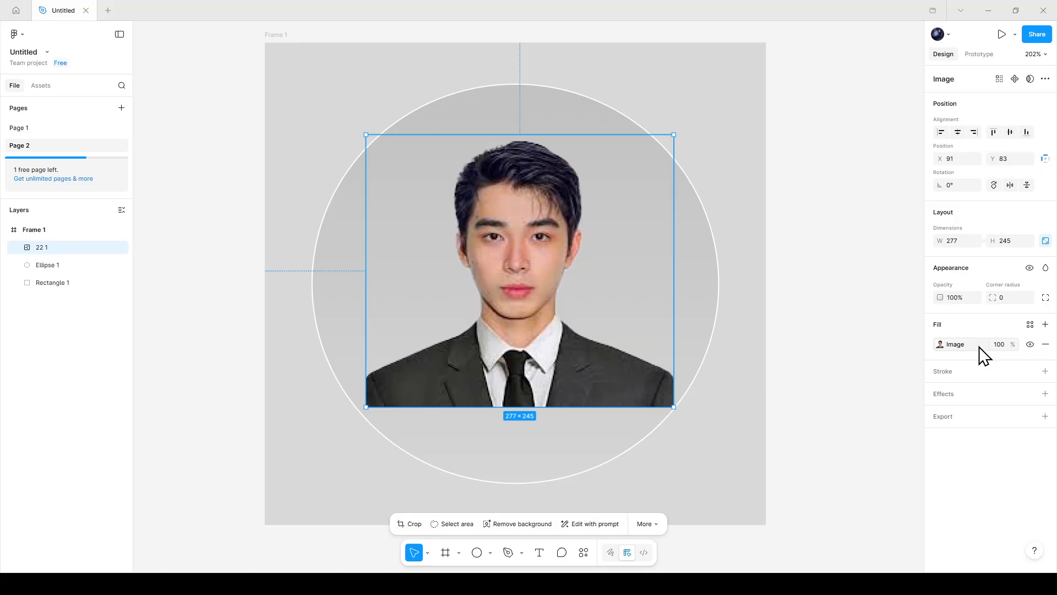
# Try replacing the photo's image fill with a solid white fill, then undo those changes
pyautogui.click(941, 345)
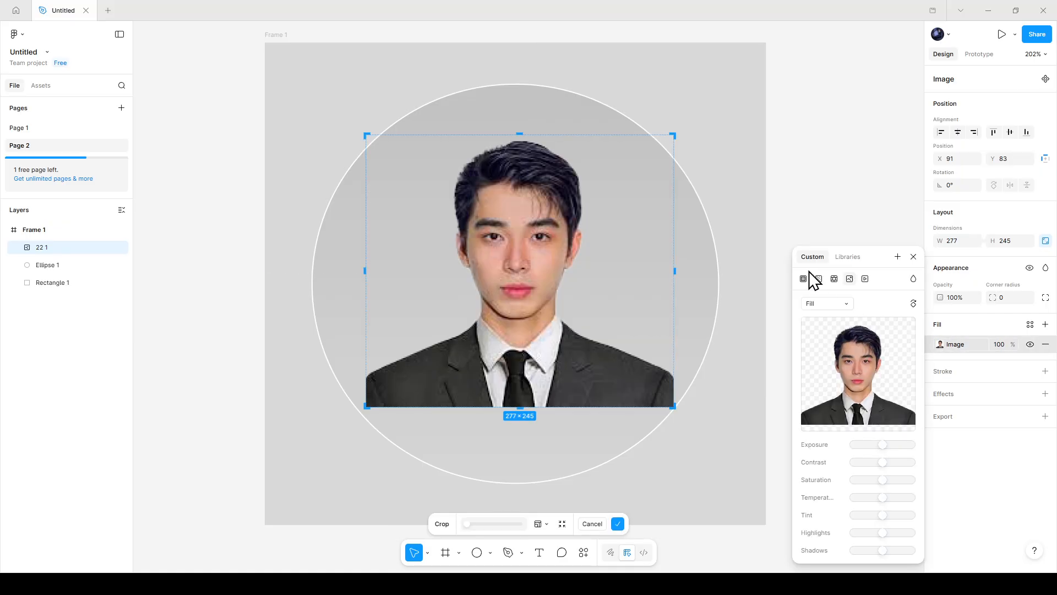
pyautogui.click(804, 278)
pyautogui.moveTo(846, 342); pyautogui.dragTo(787, 286)
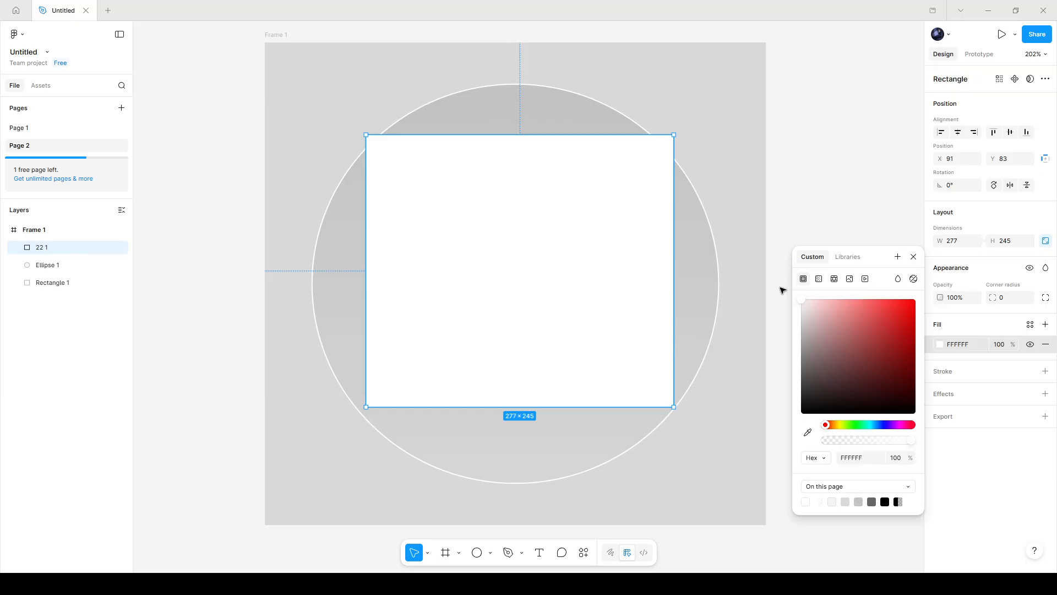
pyautogui.click(833, 213)
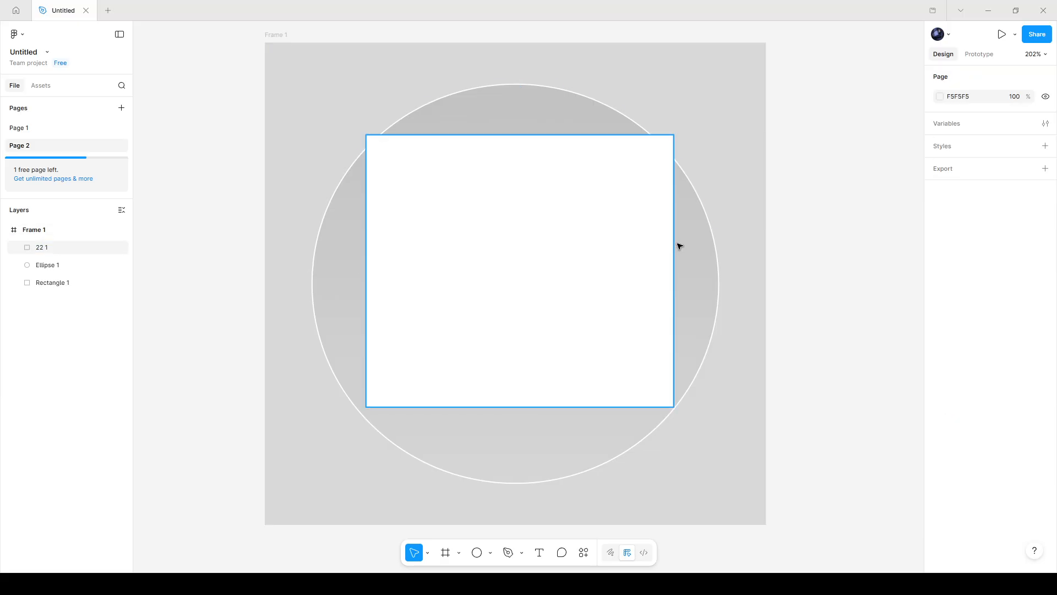
pyautogui.hotkey('ctrl', 'z')
pyautogui.hotkey('ctrl', 'z')
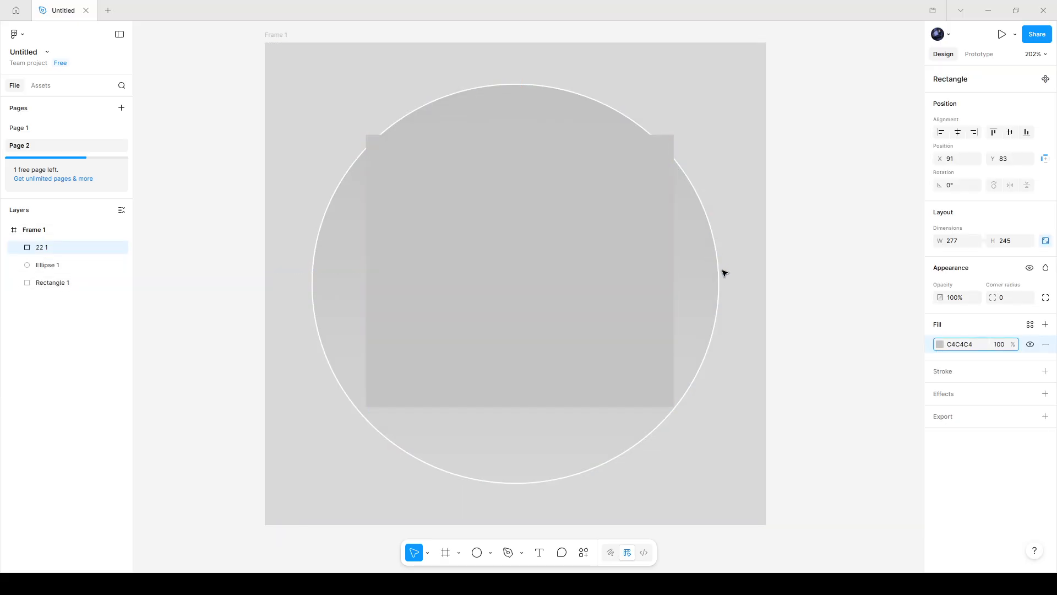
pyautogui.hotkey('ctrl', 'z')
# Delete the photo's fill and then the photo layer itself from the frame
pyautogui.moveTo(539, 257); pyautogui.dragTo(617, 276)
pyautogui.click(813, 280)
pyautogui.doubleClick(609, 275)
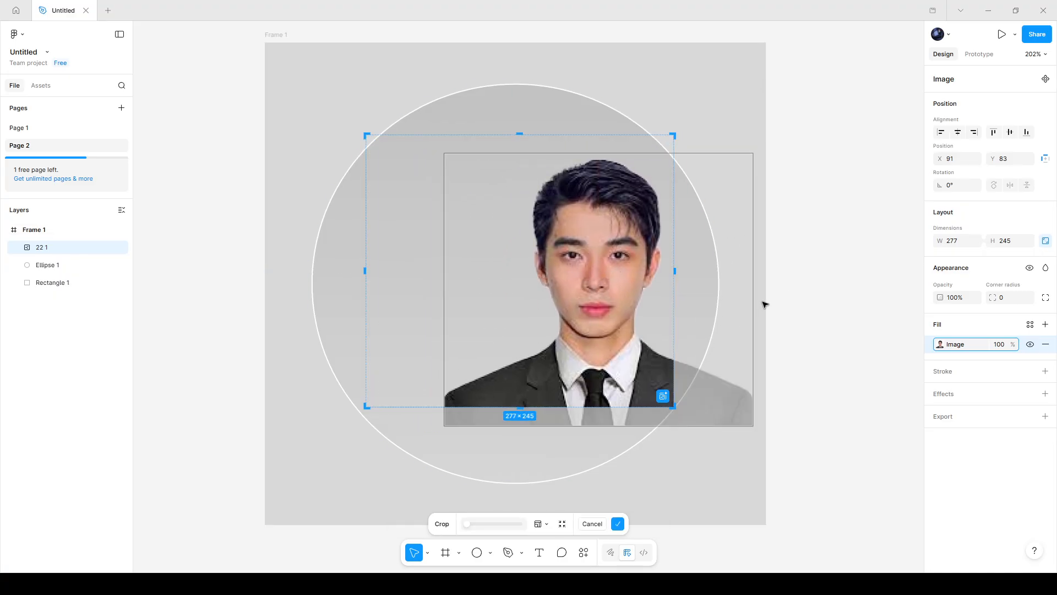
pyautogui.click(812, 323)
pyautogui.press('Delete')
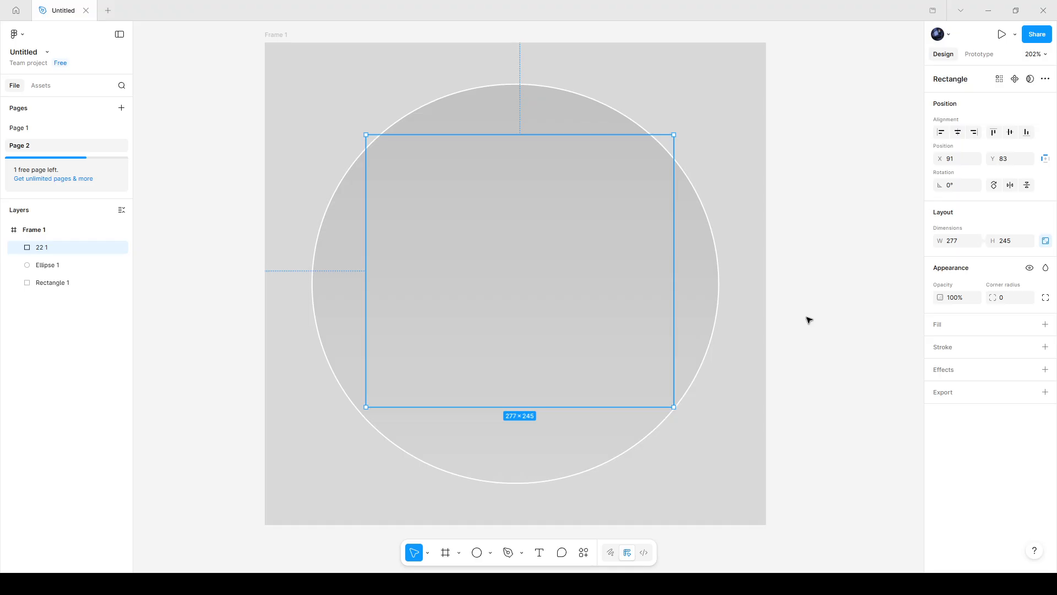
pyautogui.press('Delete')
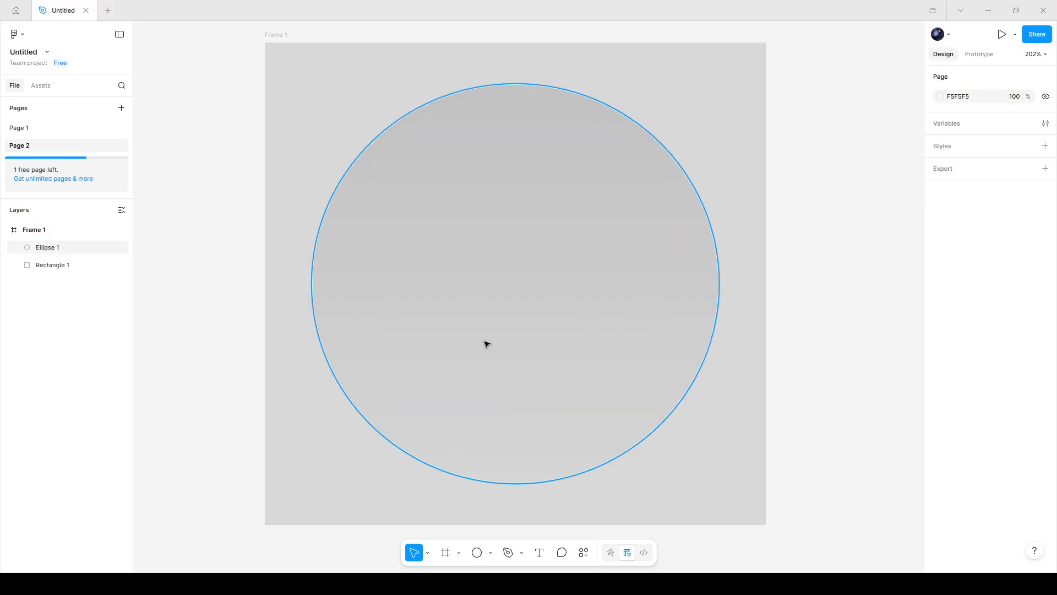
pyautogui.click(508, 283)
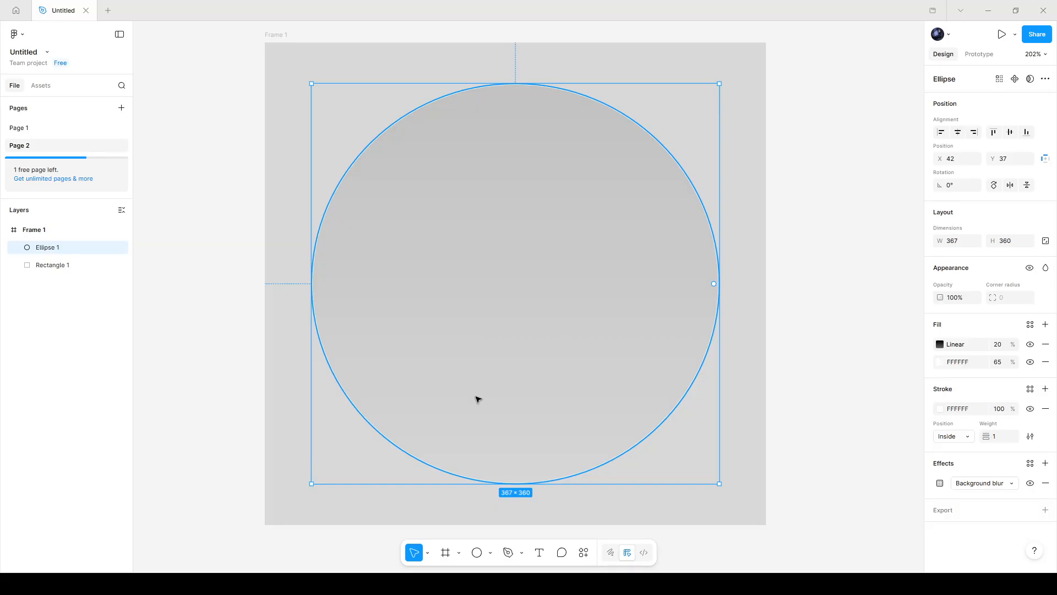
pyautogui.click(830, 434)
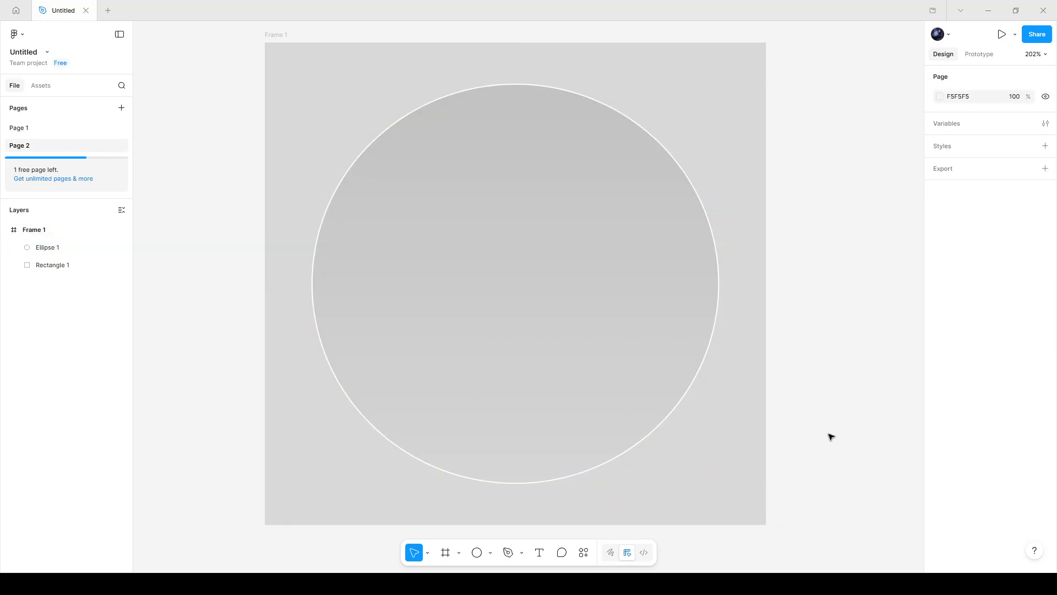